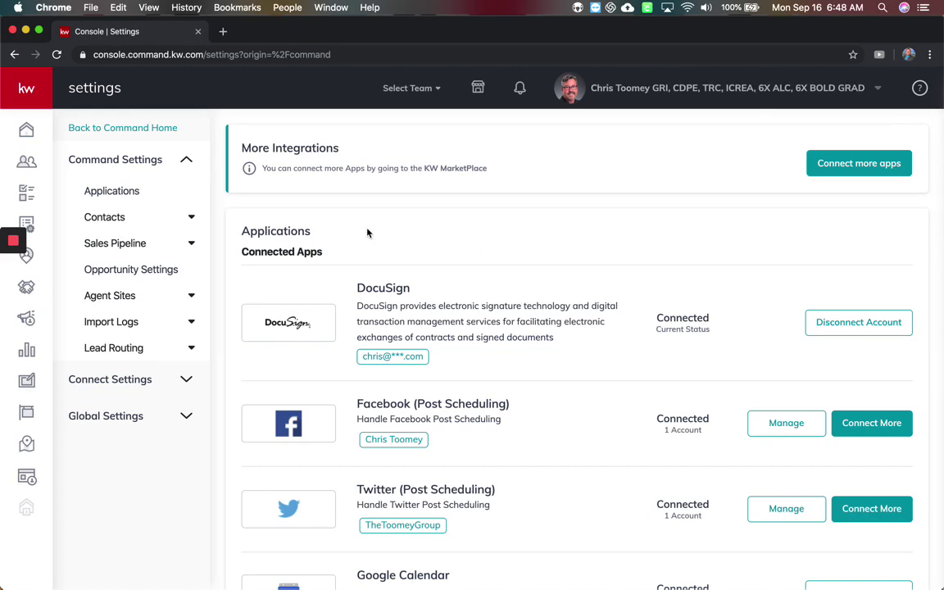
Step: Select the team to manage, briefly viewing the Add Admin guide before going back
{"action": "left_click", "coordinate": [416, 90]}
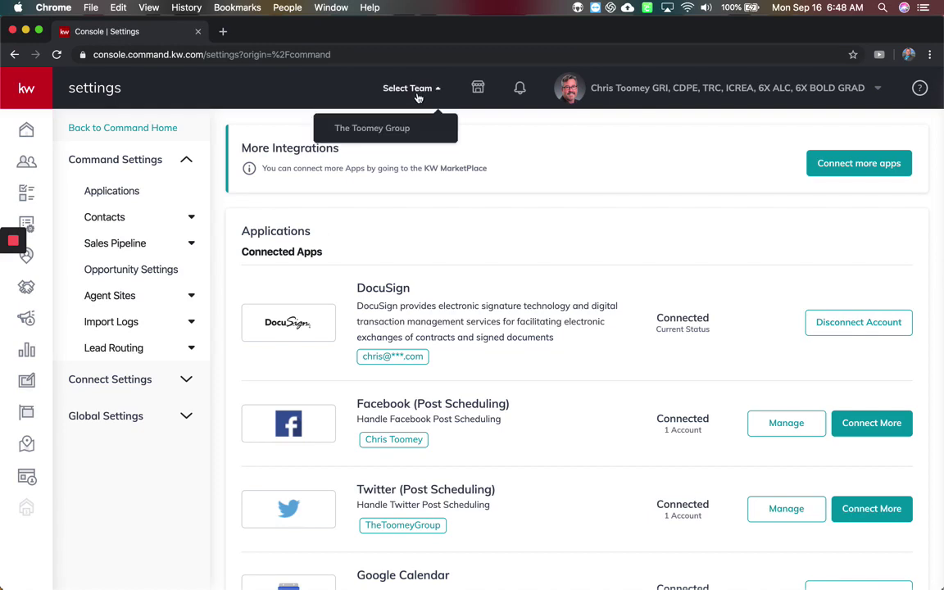
{"action": "left_click", "coordinate": [400, 132]}
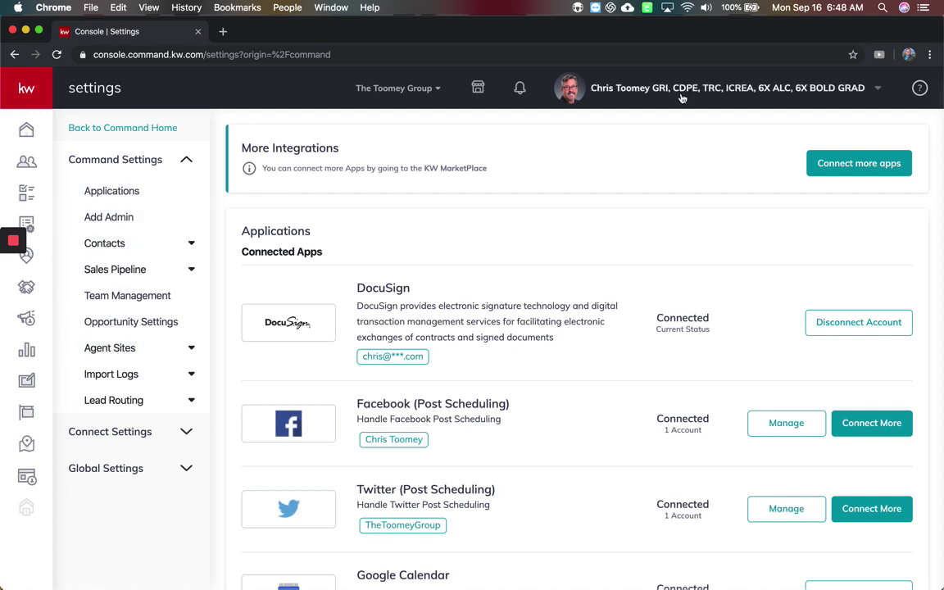
{"action": "left_click", "coordinate": [124, 217]}
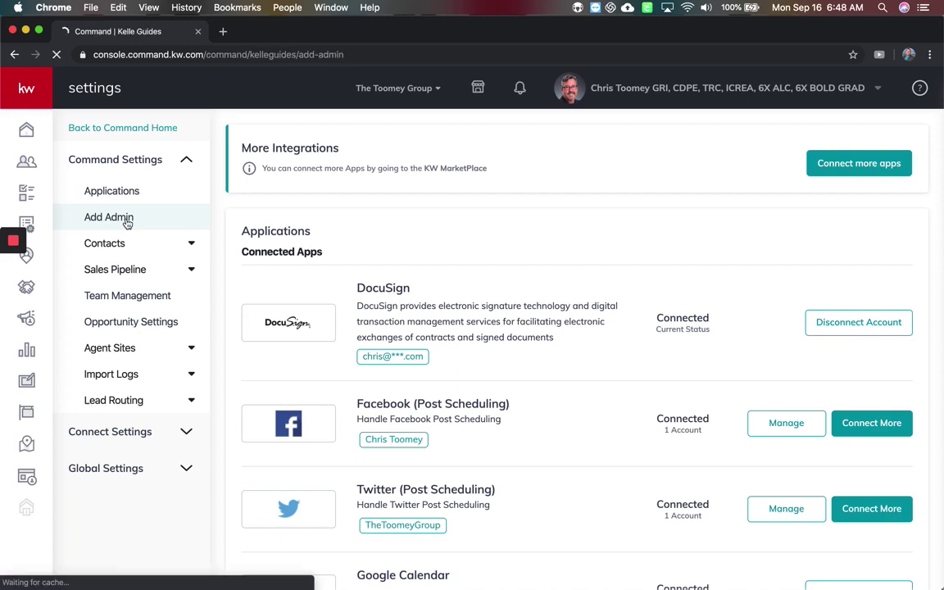
{"action": "left_click", "coordinate": [15, 55]}
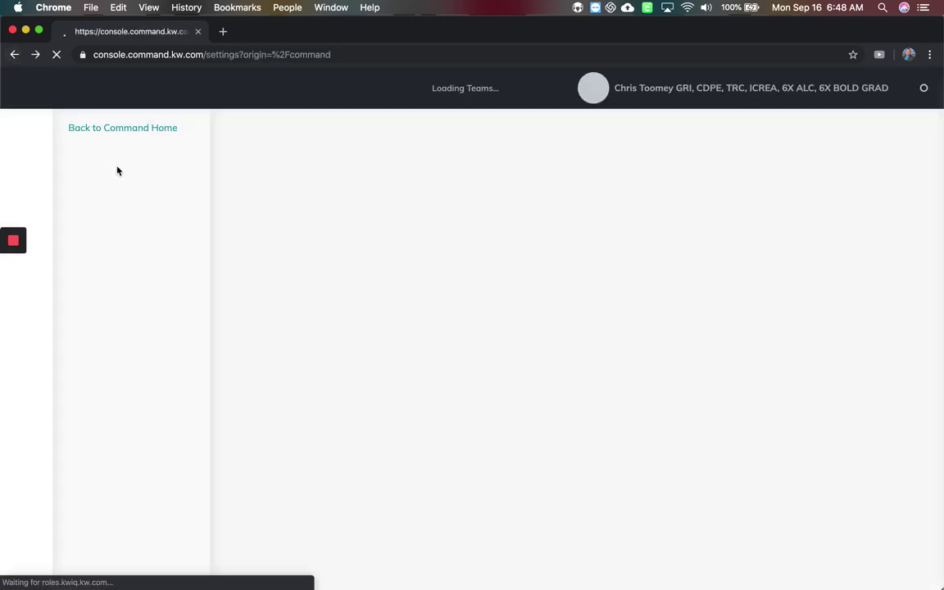
Step: Expand the Contacts and Sales Pipeline sections to reach Team Permissions
{"action": "left_click", "coordinate": [169, 157]}
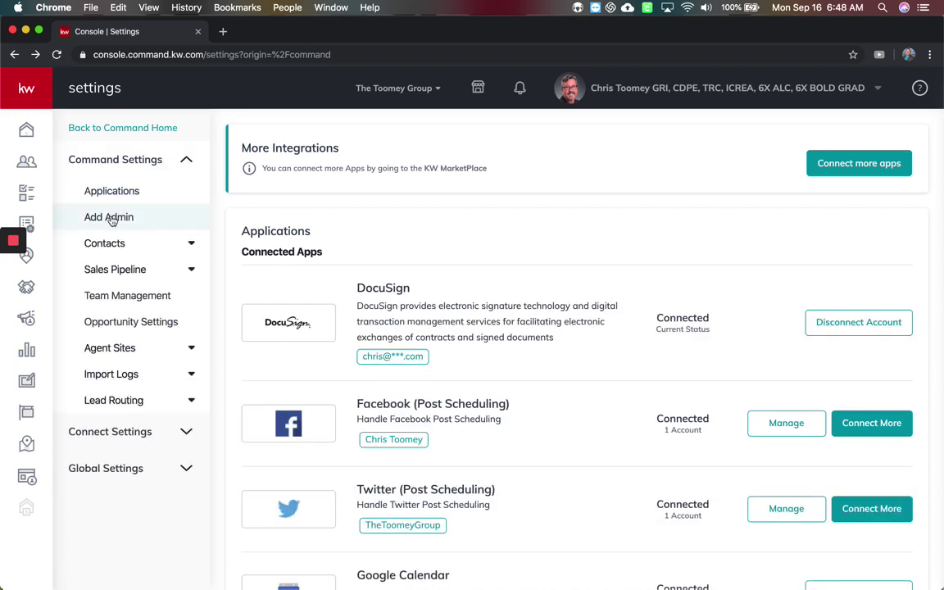
{"action": "left_click", "coordinate": [105, 245]}
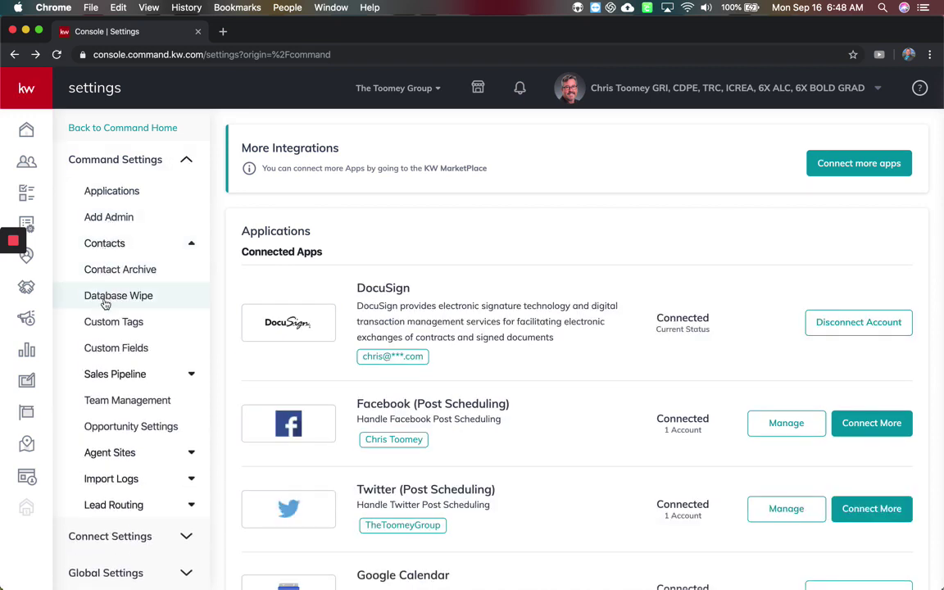
{"action": "left_click", "coordinate": [100, 375]}
{"action": "scroll", "coordinate": [102, 381], "scroll_direction": "down", "scroll_amount": 2}
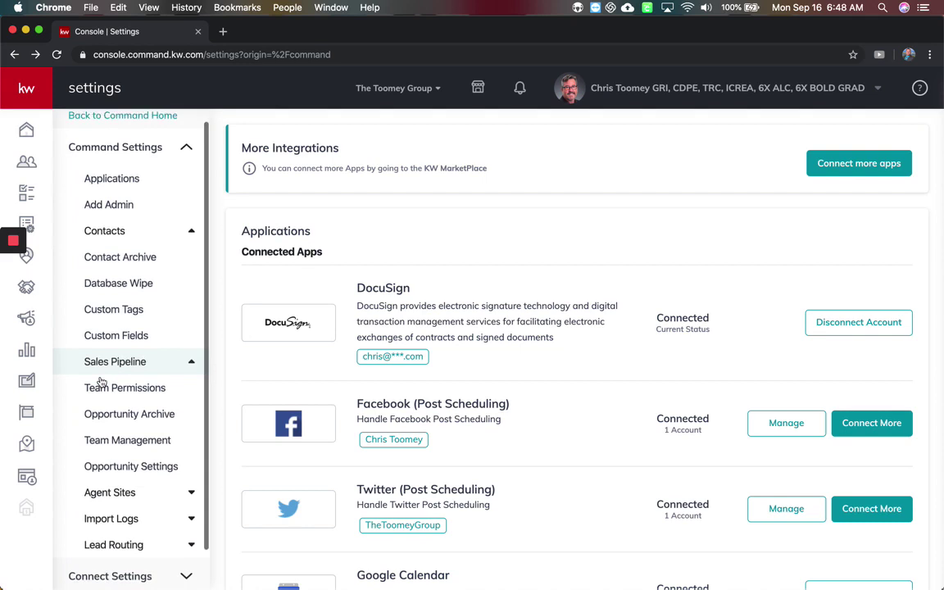
{"action": "left_click", "coordinate": [130, 345]}
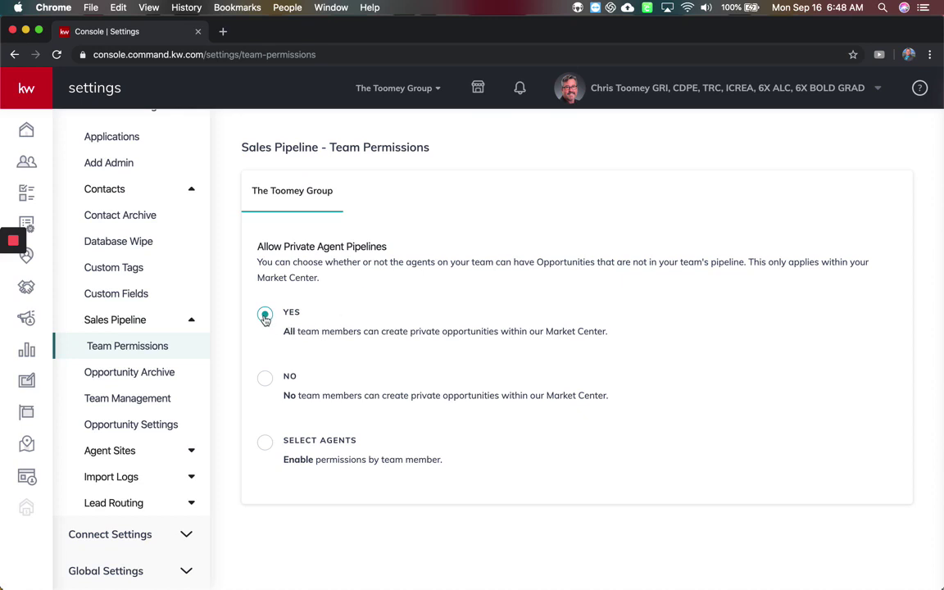
{"action": "left_click_drag", "start_coordinate": [279, 337], "coordinate": [552, 333]}
{"action": "left_click", "coordinate": [638, 332]}
{"action": "left_click", "coordinate": [266, 388]}
{"action": "left_click", "coordinate": [263, 443]}
{"action": "scroll", "coordinate": [266, 449], "scroll_direction": "down", "scroll_amount": 2}
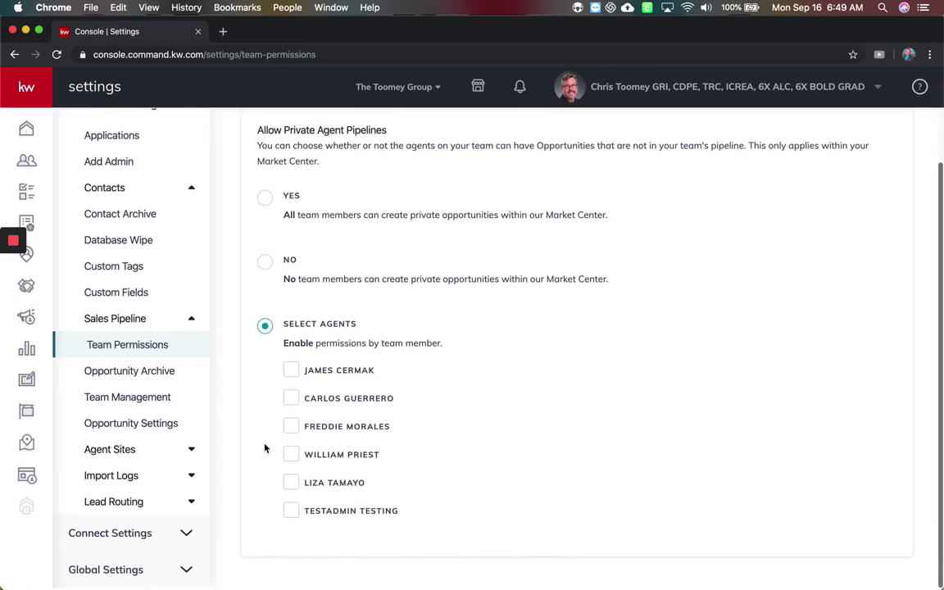
{"action": "scroll", "coordinate": [266, 449], "scroll_direction": "up", "scroll_amount": 2}
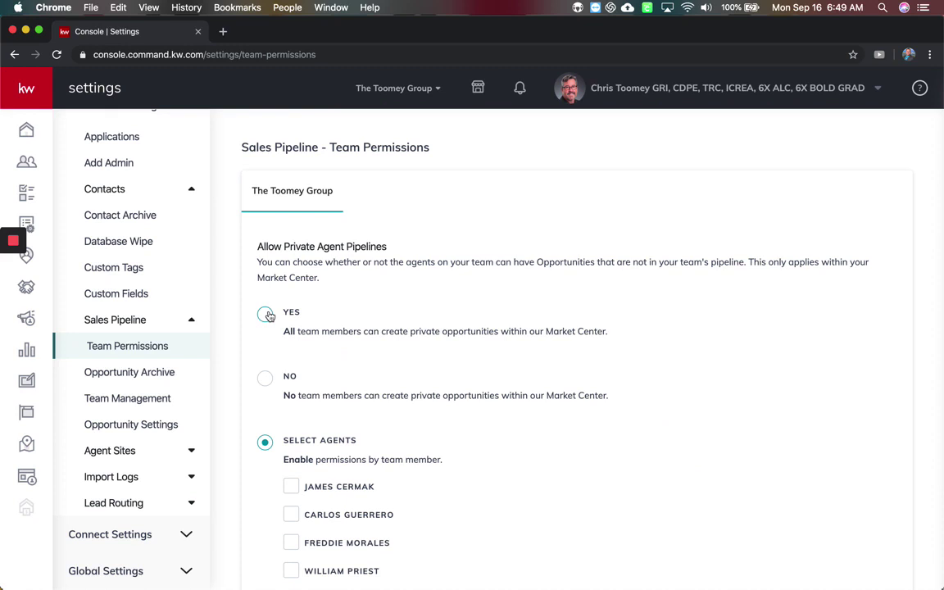
{"action": "left_click", "coordinate": [267, 316]}
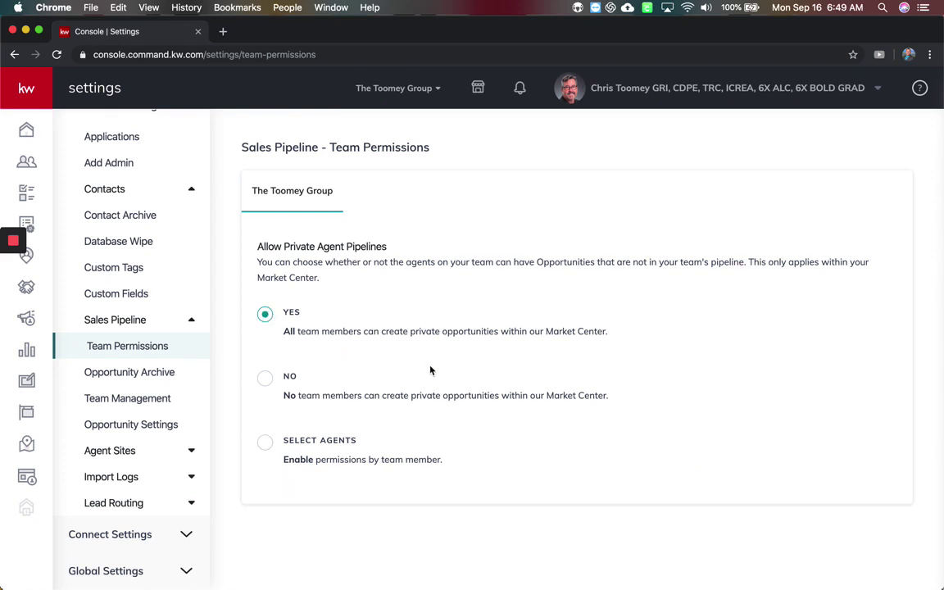
Step: View the Opportunity Archive, then dismiss the Add Team form without creating a team
{"action": "left_click", "coordinate": [162, 372]}
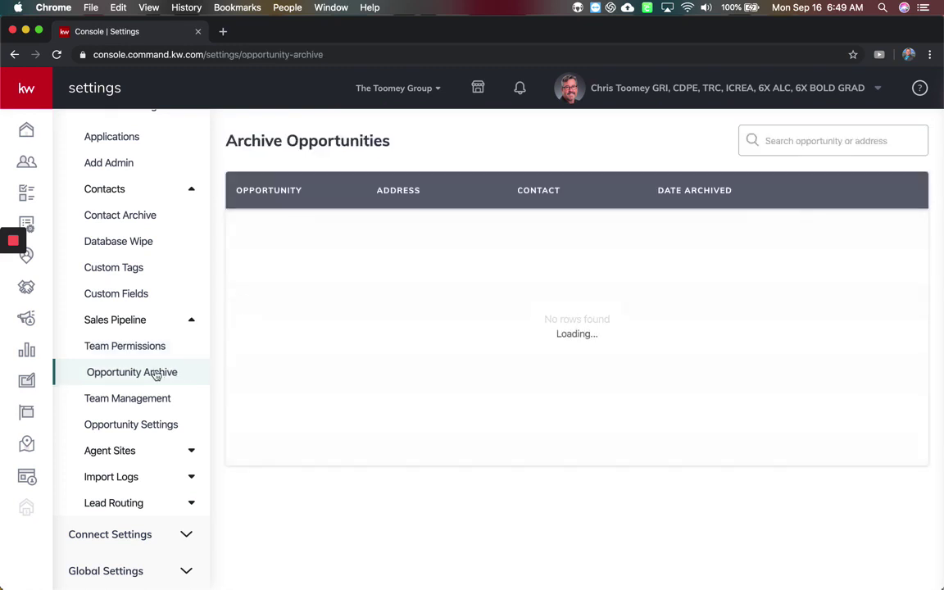
{"action": "left_click", "coordinate": [144, 398]}
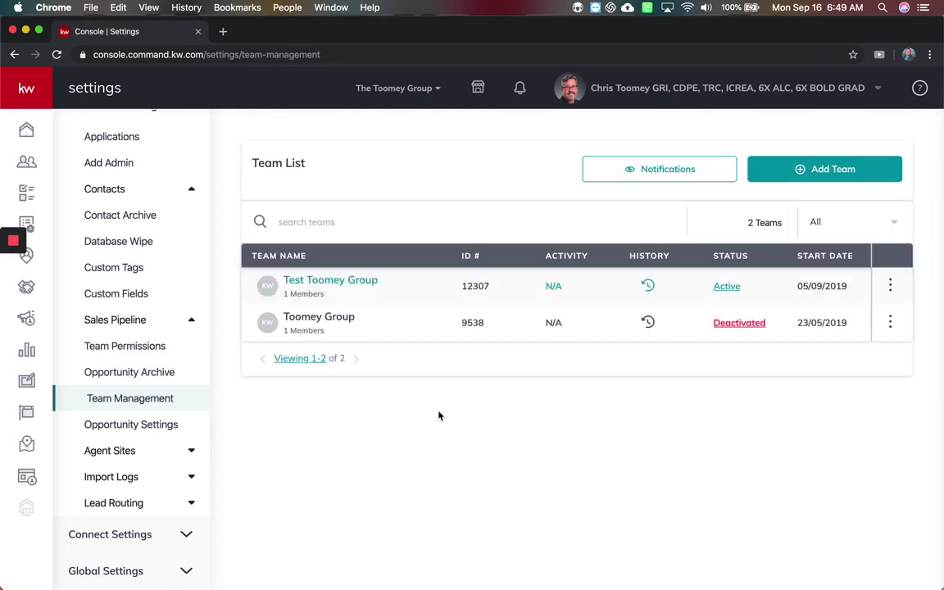
{"action": "left_click", "coordinate": [846, 168]}
{"action": "left_click", "coordinate": [647, 95]}
Step: Show Opportunity Deal Settings and expand the Agent Sites section
{"action": "left_click", "coordinate": [144, 431]}
{"action": "scroll", "coordinate": [144, 434], "scroll_direction": "down", "scroll_amount": 1}
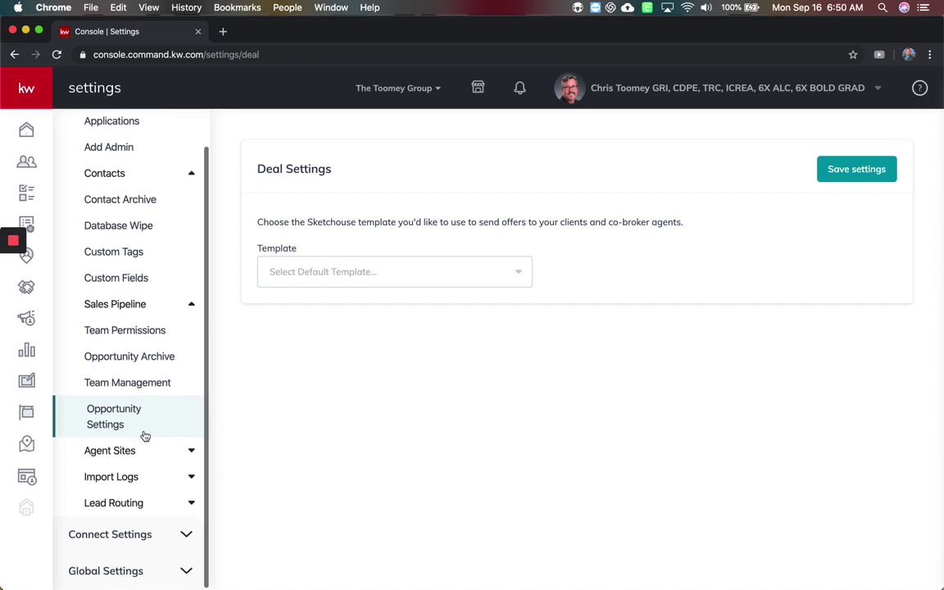
{"action": "left_click", "coordinate": [135, 453]}
{"action": "scroll", "coordinate": [136, 456], "scroll_direction": "down", "scroll_amount": 3}
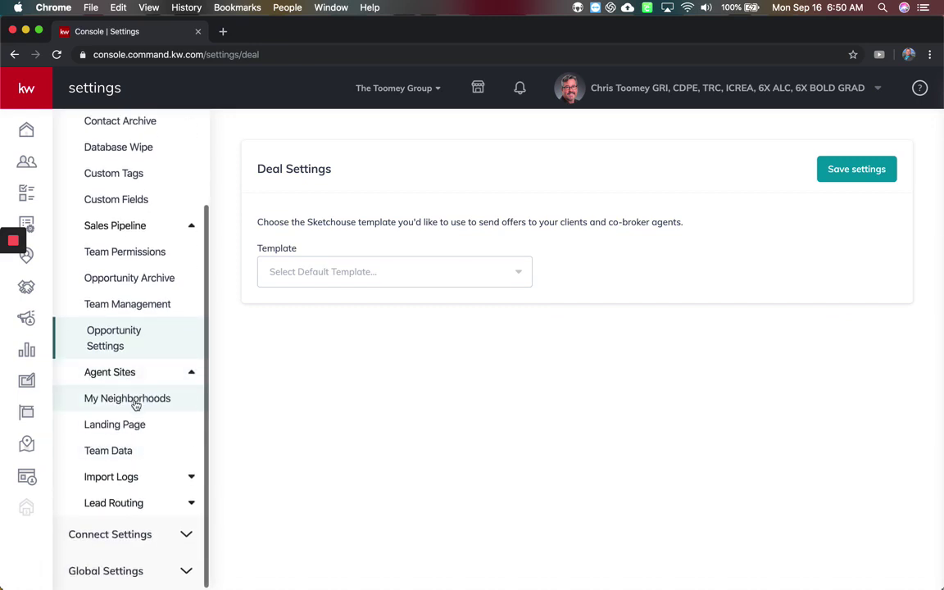
Step: Show the Team Data page and scroll through the team Summary
{"action": "left_click", "coordinate": [122, 462]}
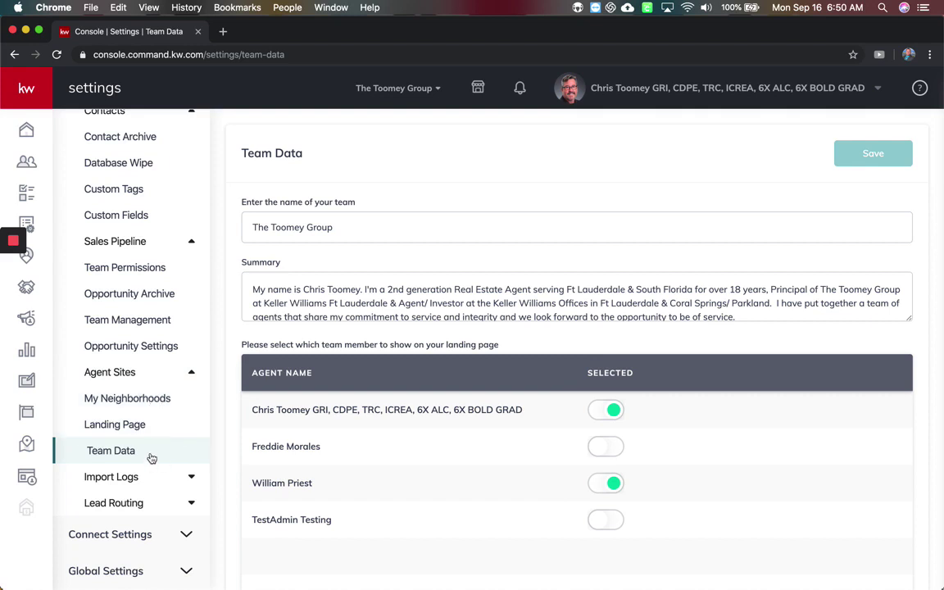
{"action": "scroll", "coordinate": [394, 311], "scroll_direction": "down", "scroll_amount": 10}
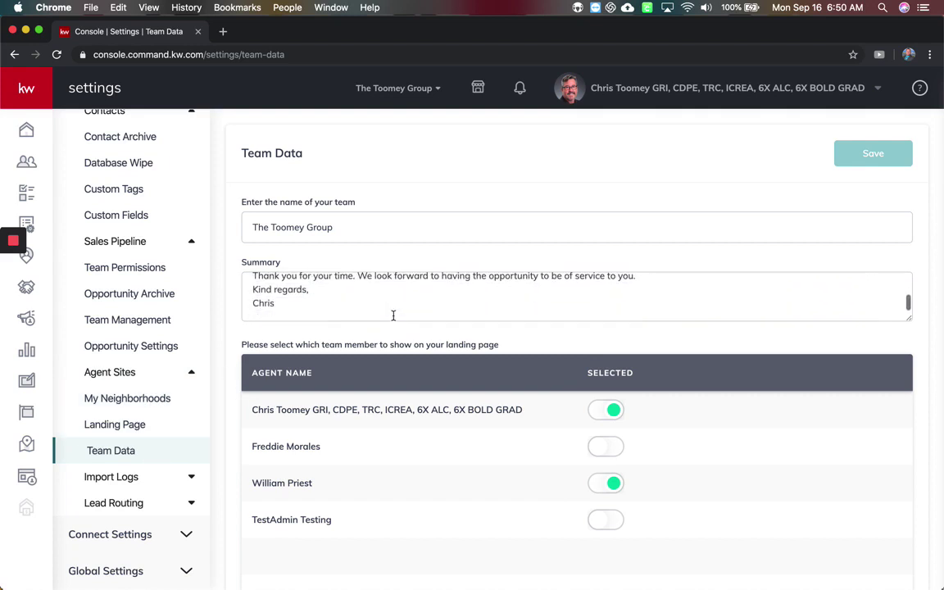
{"action": "scroll", "coordinate": [385, 451], "scroll_direction": "down", "scroll_amount": 2}
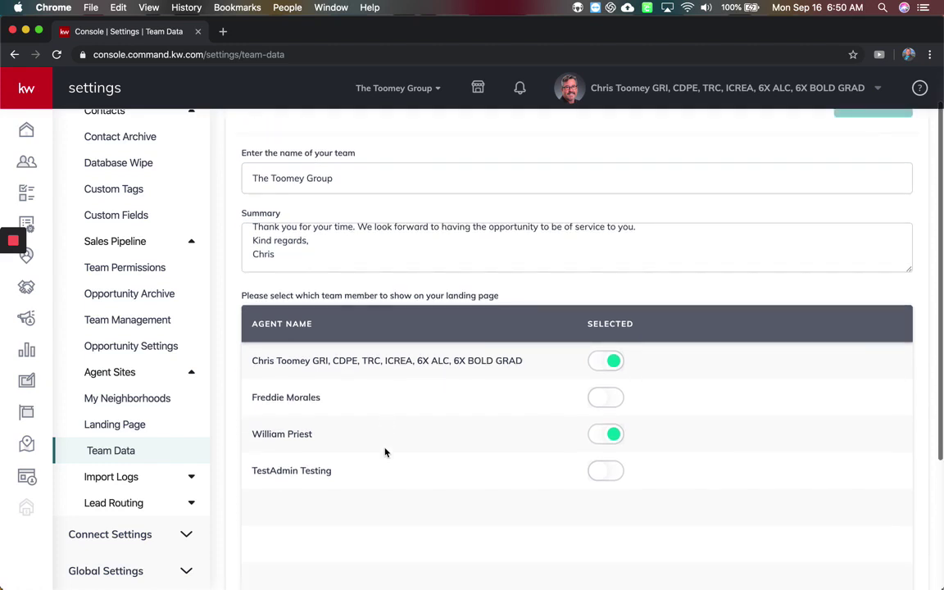
Step: Expand Import Logs and Lead Routing to reach the Route Settings page
{"action": "left_click", "coordinate": [136, 478]}
{"action": "scroll", "coordinate": [132, 458], "scroll_direction": "down", "scroll_amount": 1}
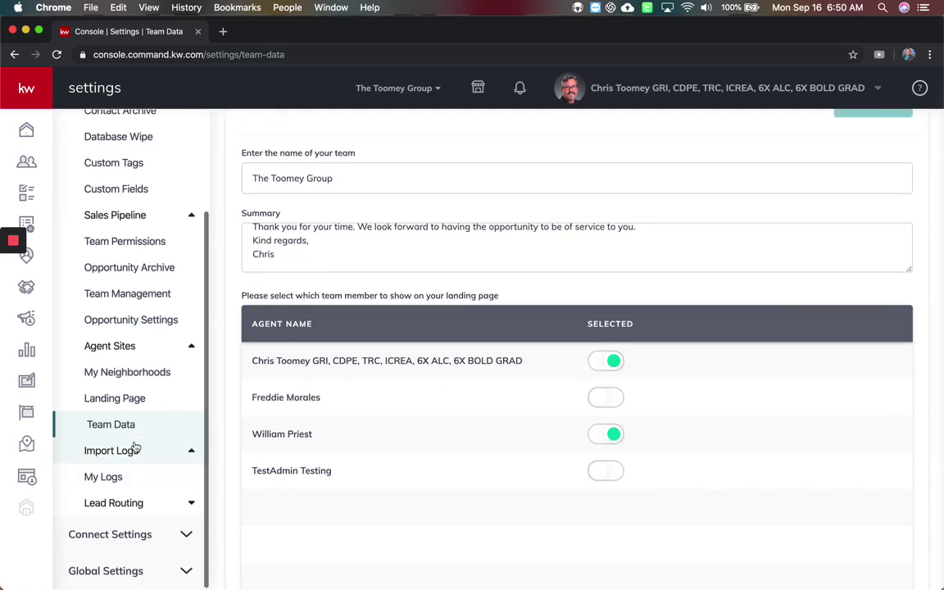
{"action": "left_click", "coordinate": [123, 503]}
{"action": "scroll", "coordinate": [178, 394], "scroll_direction": "down", "scroll_amount": 3}
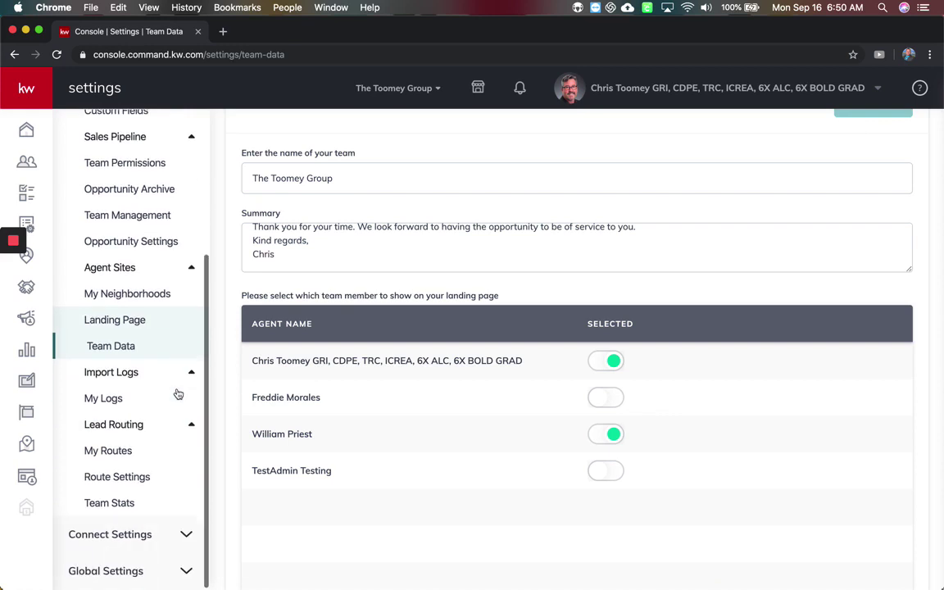
Step: Draft a strategy trying Weighted Round Robin, First Come First Serve and Custom timeframe, then cancel
{"action": "left_click", "coordinate": [137, 484]}
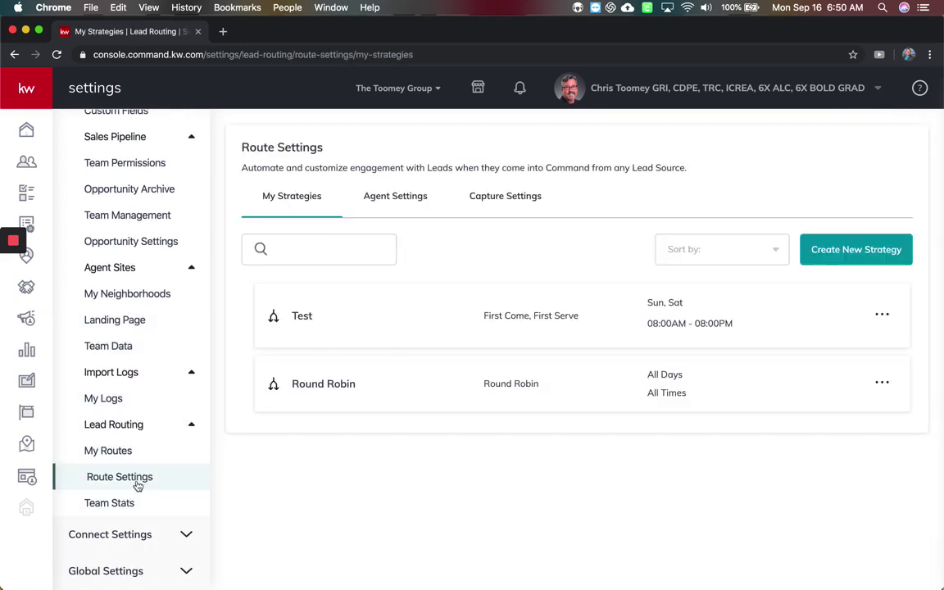
{"action": "left_click", "coordinate": [855, 249]}
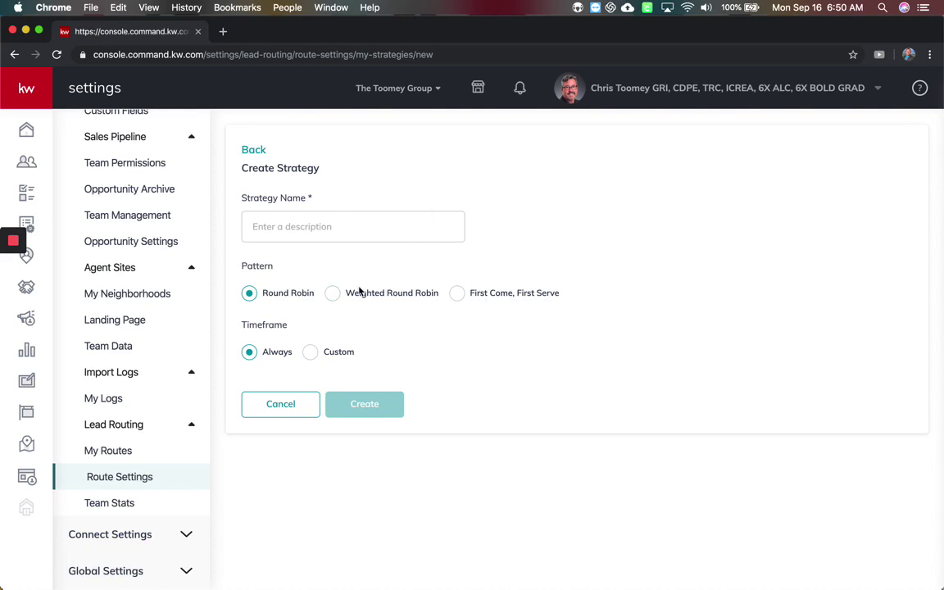
{"action": "left_click", "coordinate": [330, 293]}
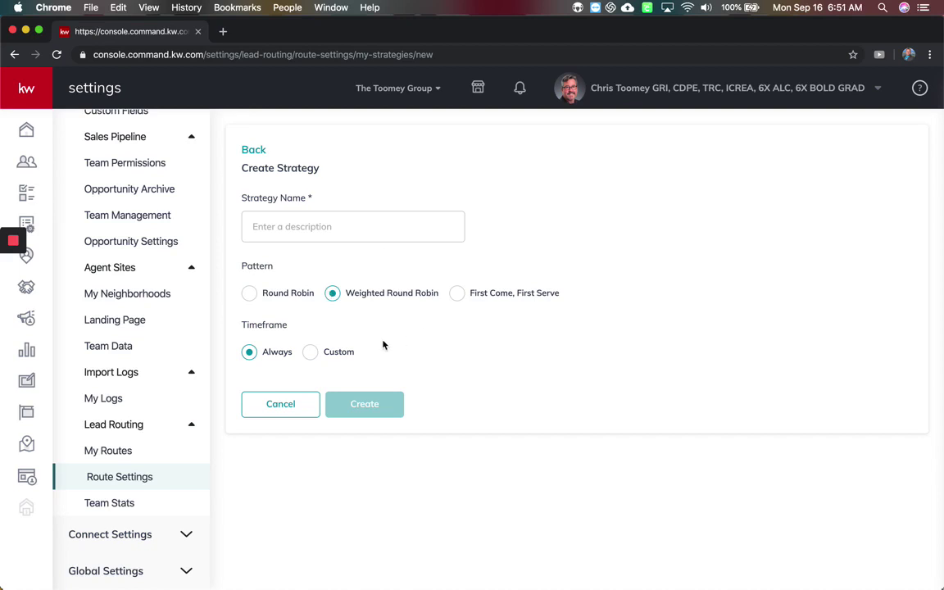
{"action": "left_click", "coordinate": [457, 295]}
{"action": "left_click", "coordinate": [310, 353]}
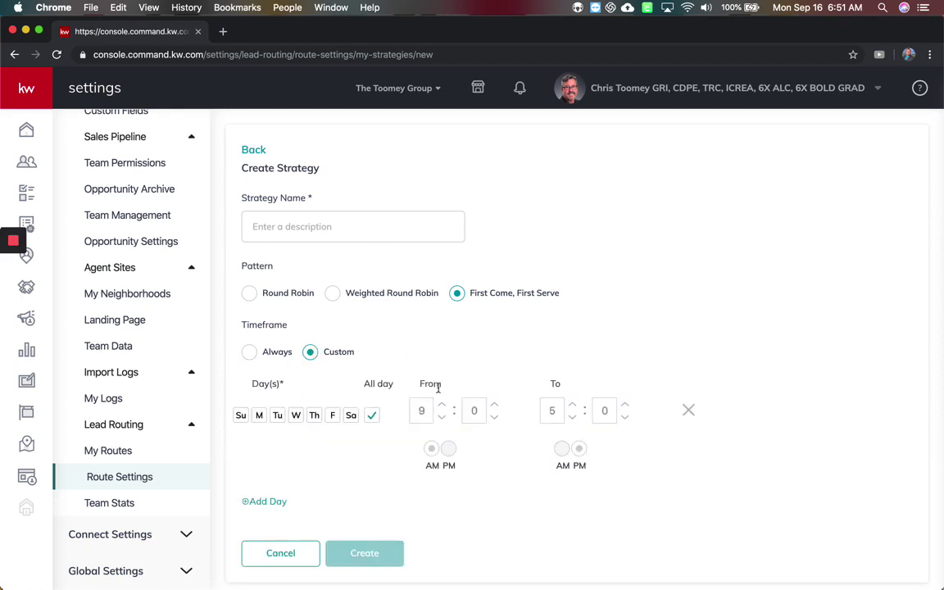
{"action": "left_click", "coordinate": [294, 561]}
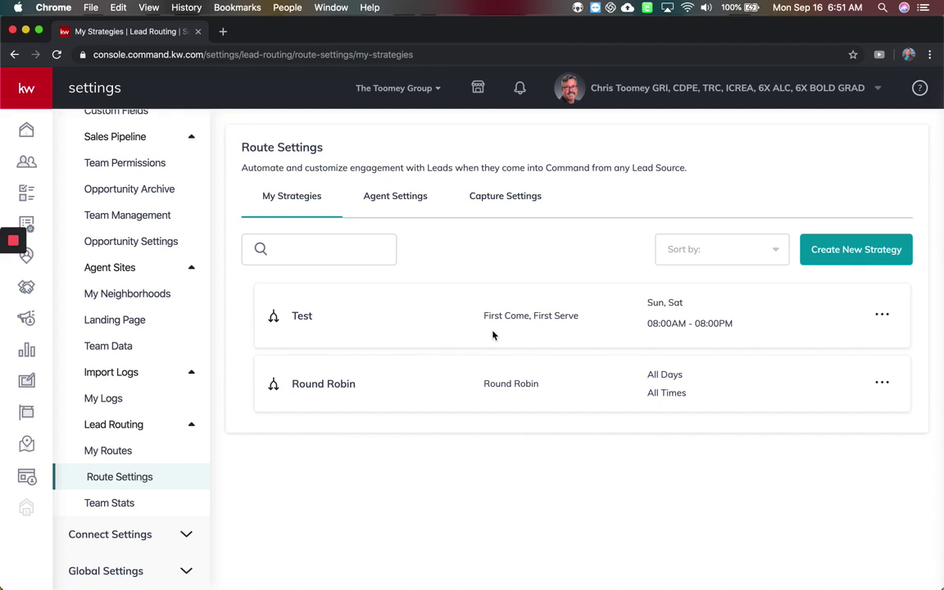
Step: Start a new route in My Routes with Realtor.com as the lead source
{"action": "left_click", "coordinate": [148, 504]}
{"action": "left_click", "coordinate": [135, 450]}
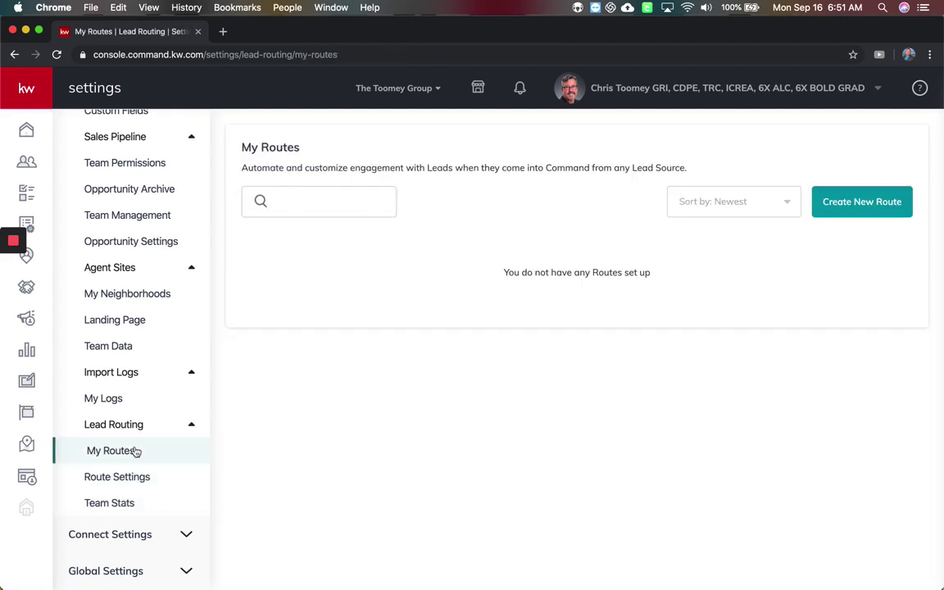
{"action": "left_click", "coordinate": [846, 210]}
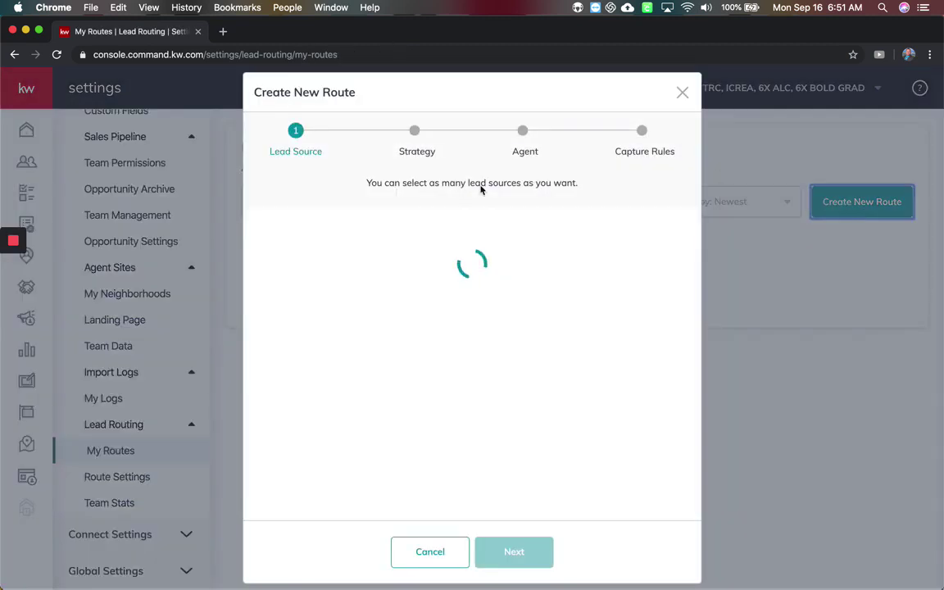
{"action": "scroll", "coordinate": [347, 384], "scroll_direction": "down", "scroll_amount": 5}
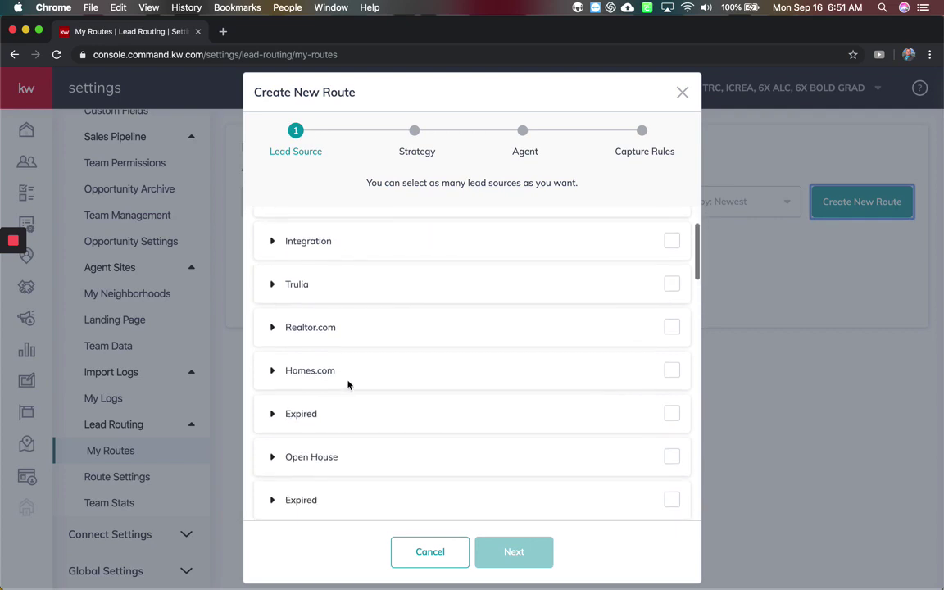
{"action": "scroll", "coordinate": [347, 385], "scroll_direction": "up", "scroll_amount": 1}
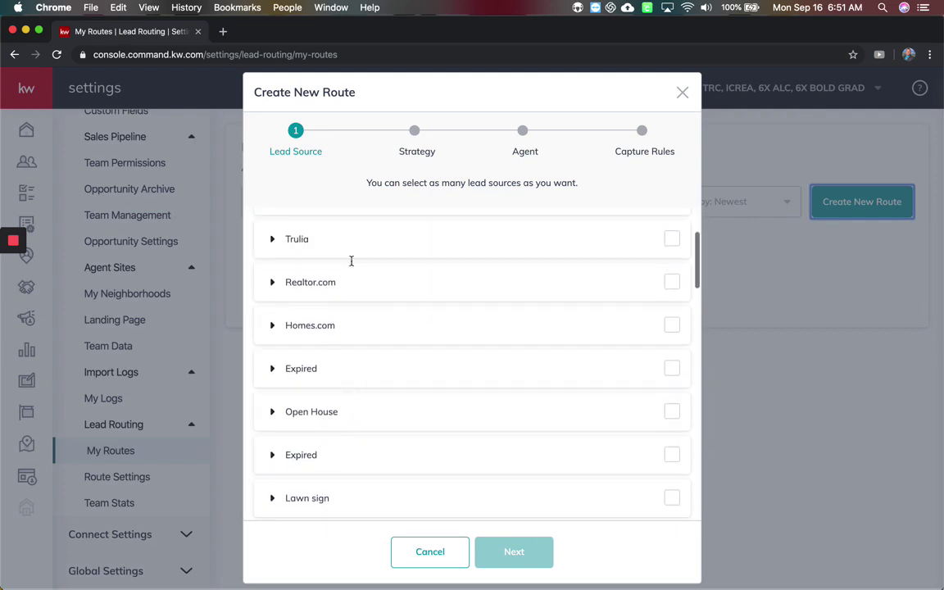
{"action": "left_click", "coordinate": [672, 282]}
{"action": "left_click", "coordinate": [513, 552]}
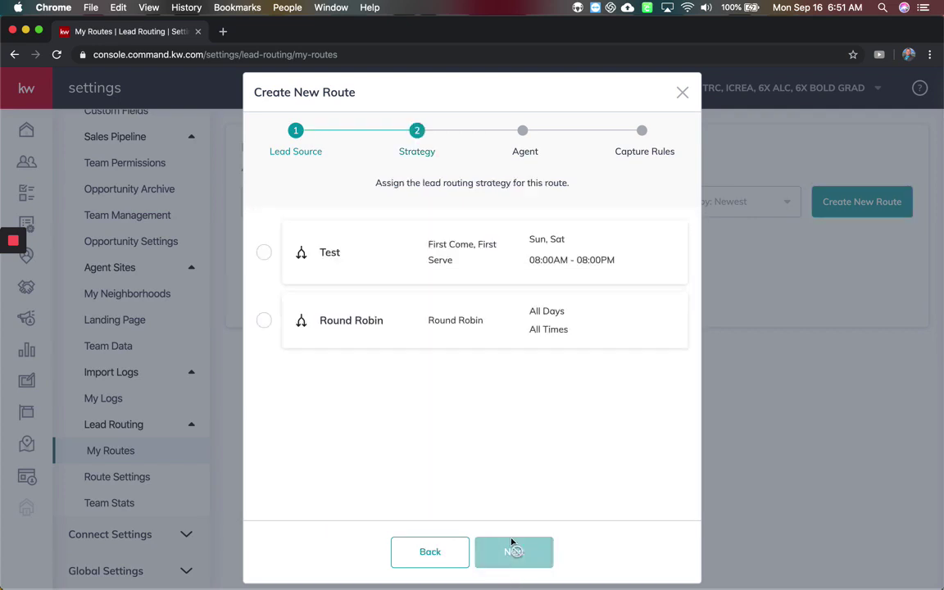
Step: Assign Round Robin, keep the default agents and capture rules, and finish the route
{"action": "left_click", "coordinate": [263, 321]}
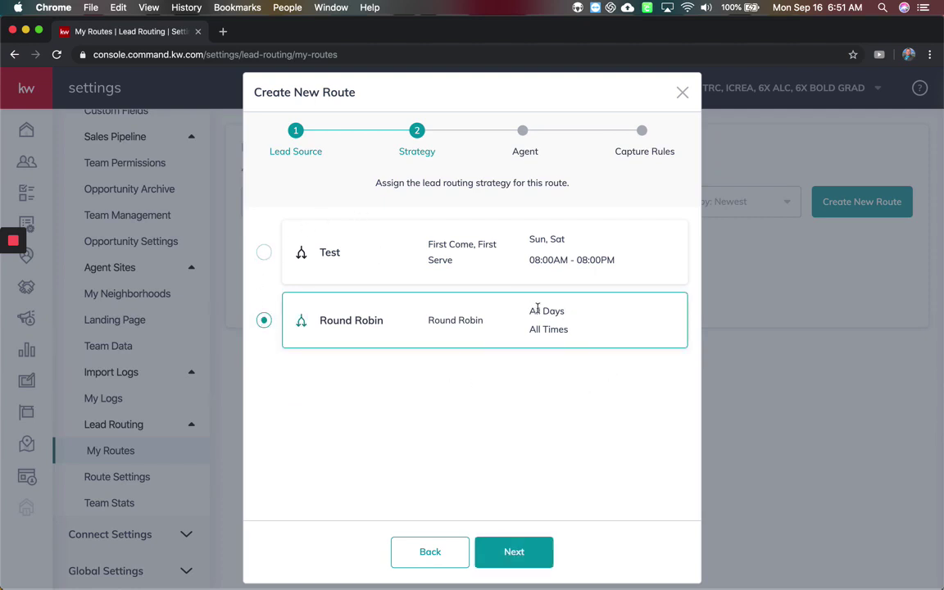
{"action": "left_click", "coordinate": [515, 552]}
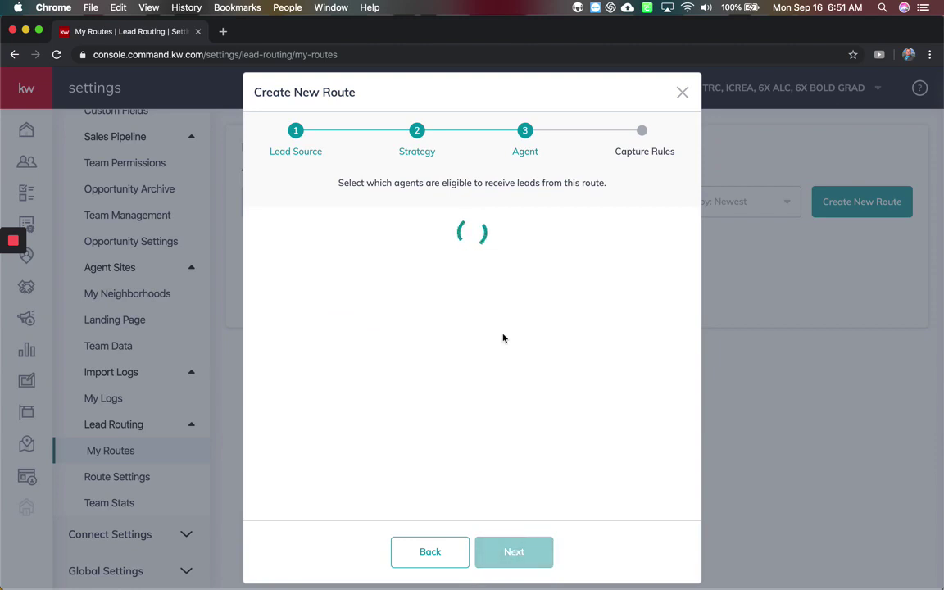
{"action": "scroll", "coordinate": [355, 345], "scroll_direction": "down", "scroll_amount": 5}
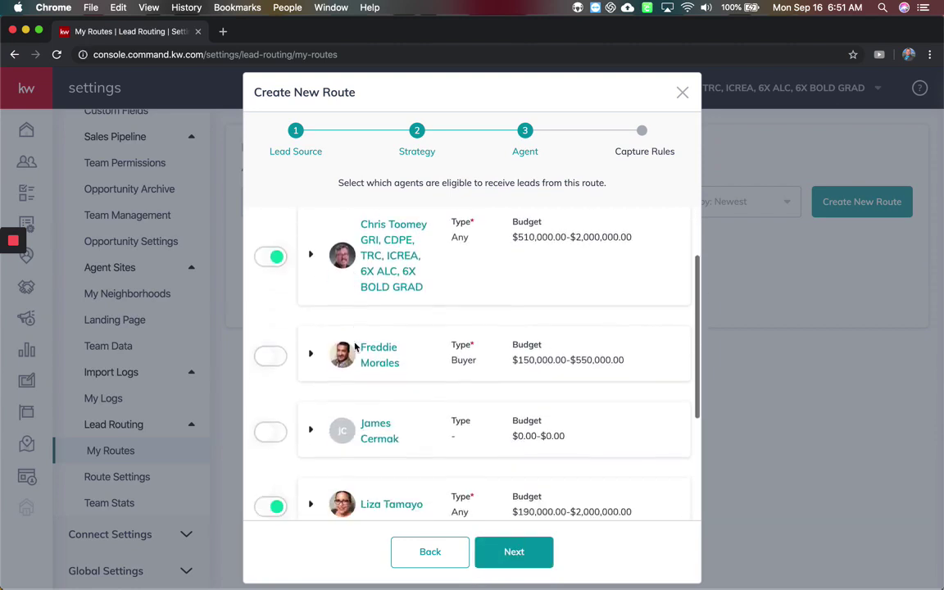
{"action": "scroll", "coordinate": [355, 345], "scroll_direction": "up", "scroll_amount": 5}
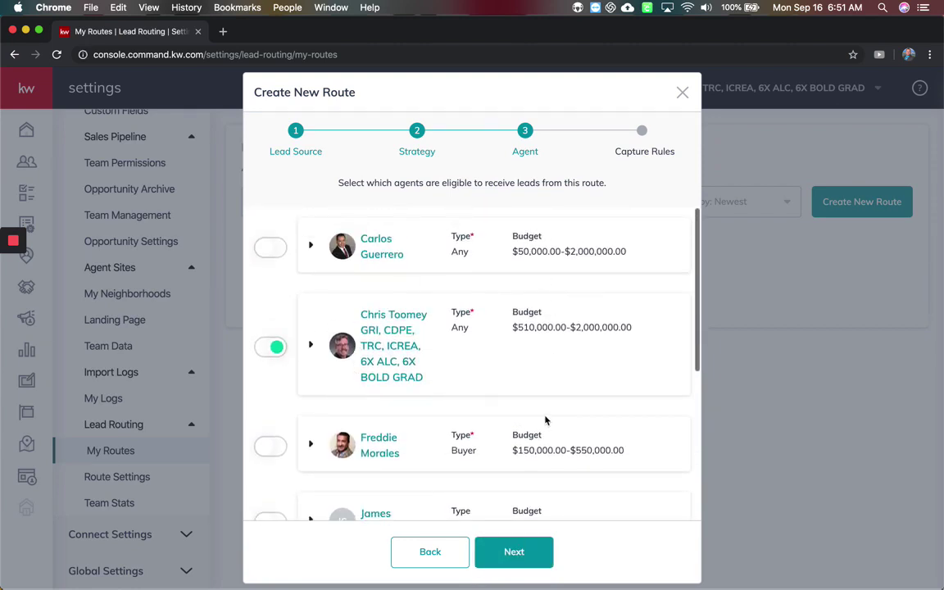
{"action": "left_click", "coordinate": [517, 552]}
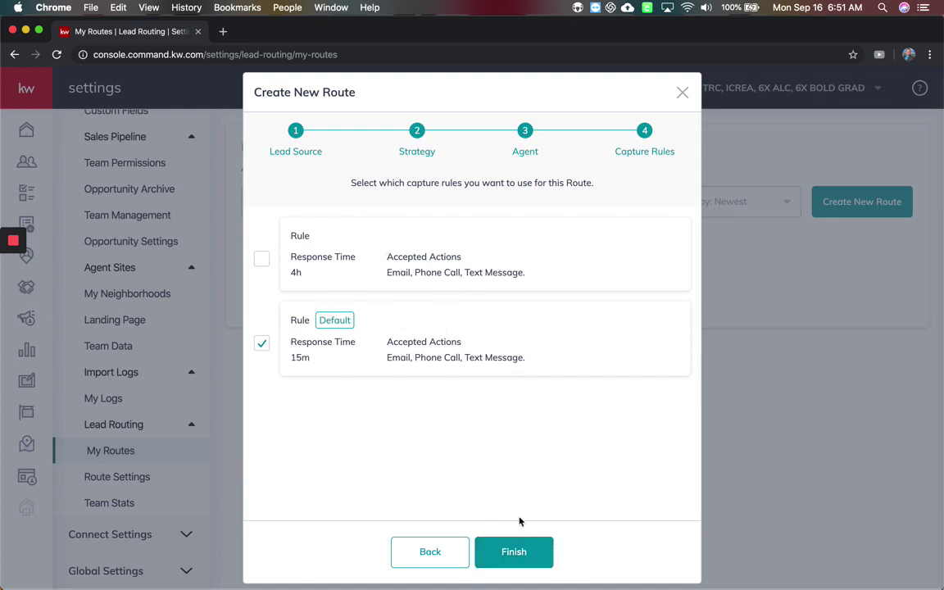
{"action": "left_click", "coordinate": [516, 552]}
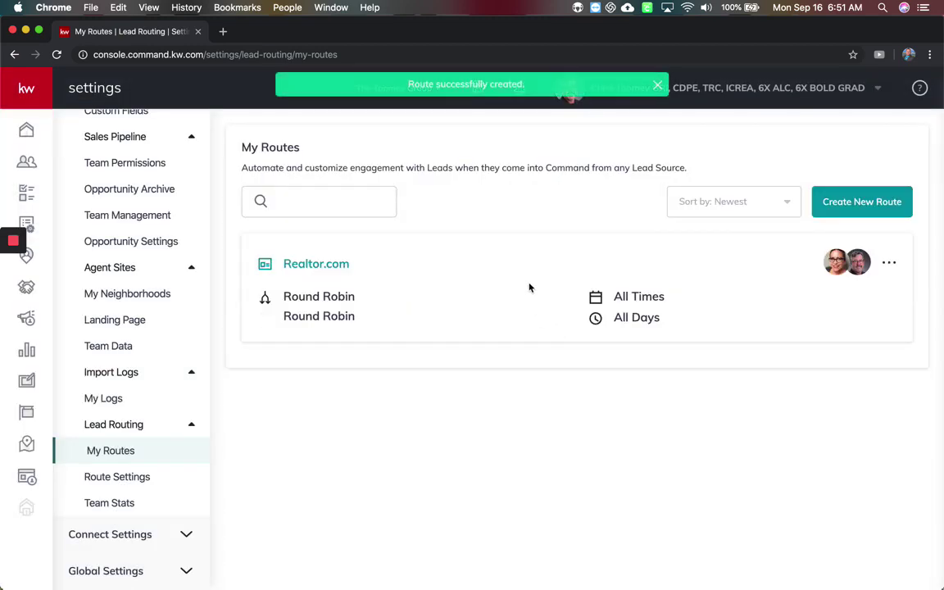
Step: Delete the Realtor.com route and confirm the deletion
{"action": "left_click", "coordinate": [890, 262]}
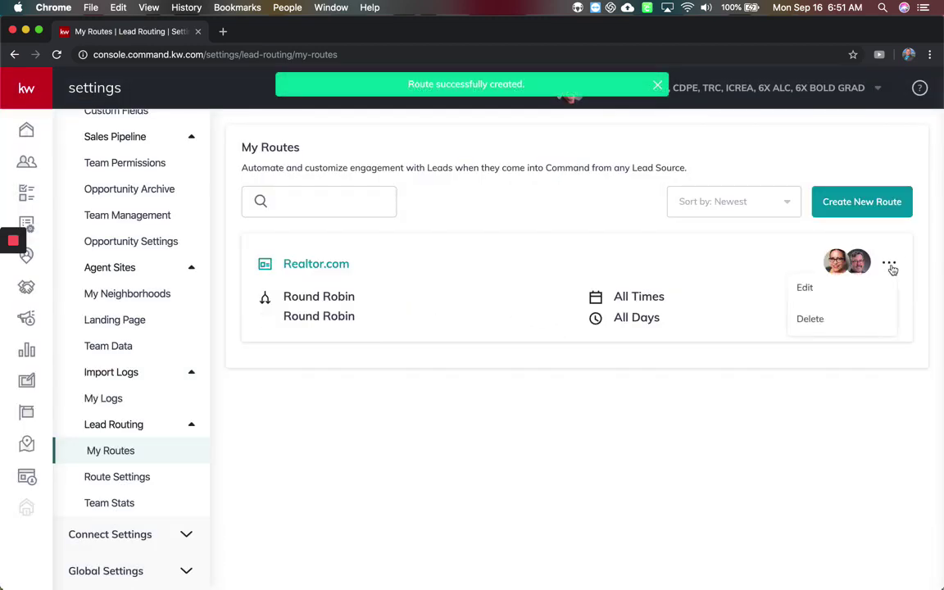
{"action": "left_click", "coordinate": [826, 321]}
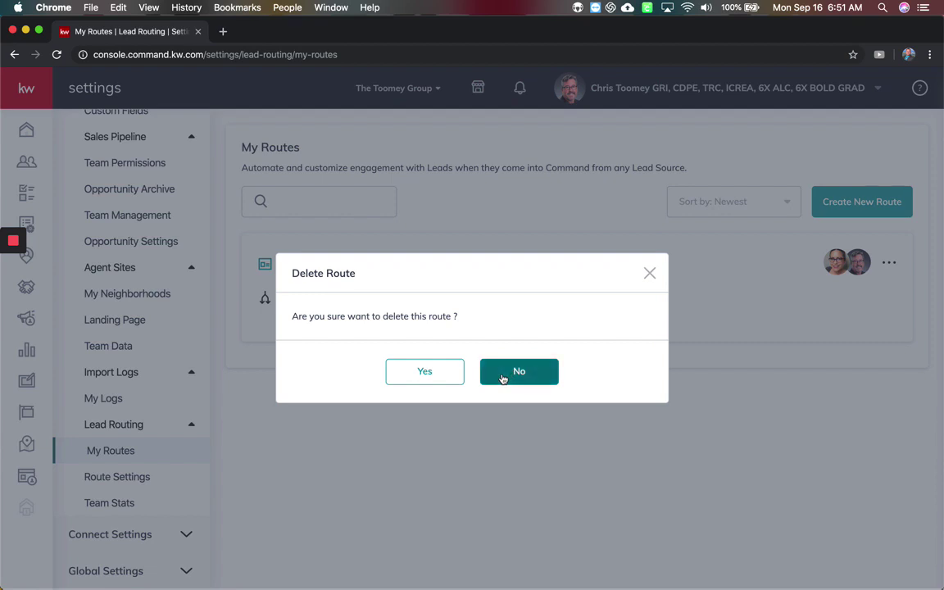
{"action": "left_click", "coordinate": [417, 380]}
{"action": "left_click", "coordinate": [99, 478]}
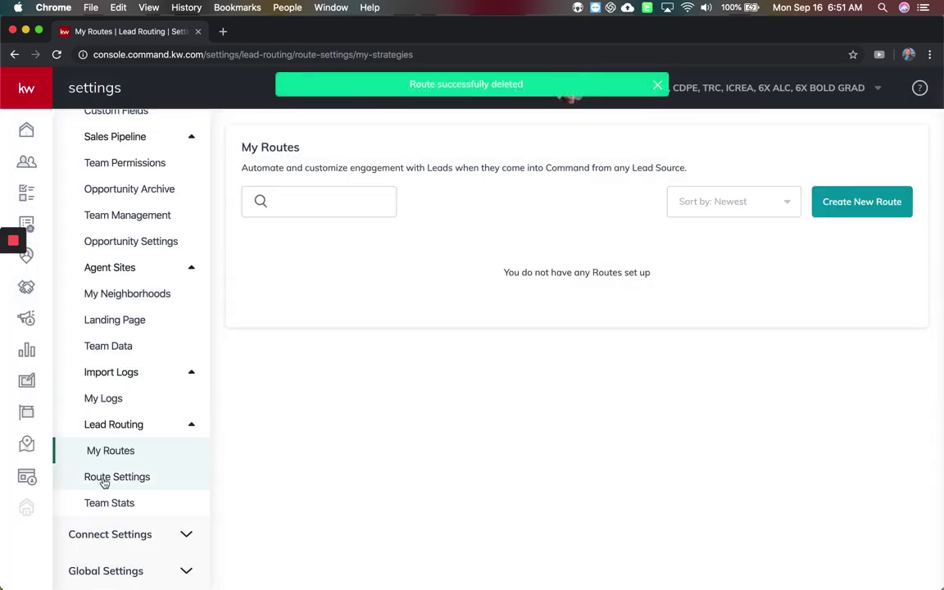
Step: View Team Stats, where the team leader shows 11 leads given and 11 captured
{"action": "left_click", "coordinate": [117, 498]}
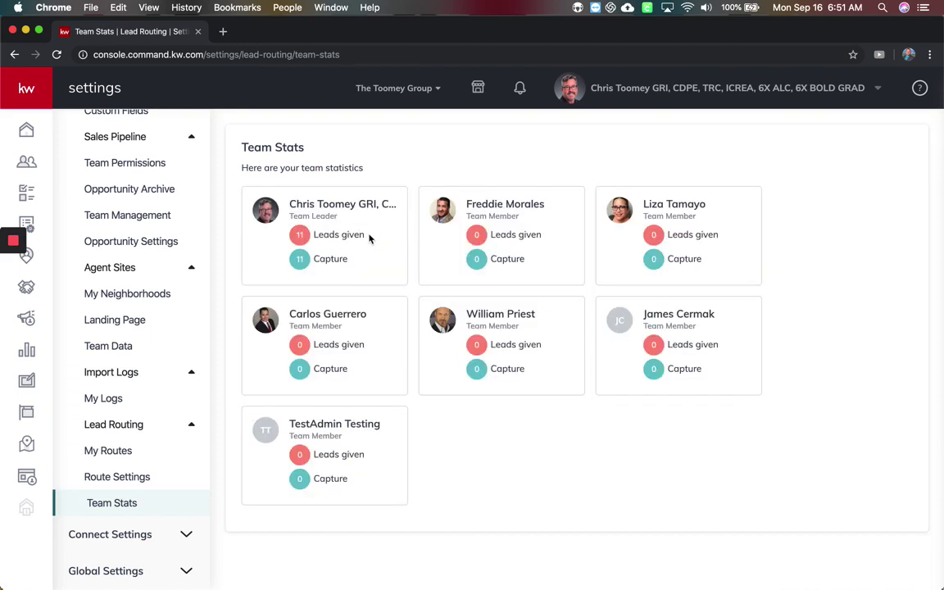
{"action": "left_click_drag", "start_coordinate": [369, 238], "coordinate": [342, 235]}
{"action": "left_click", "coordinate": [347, 259]}
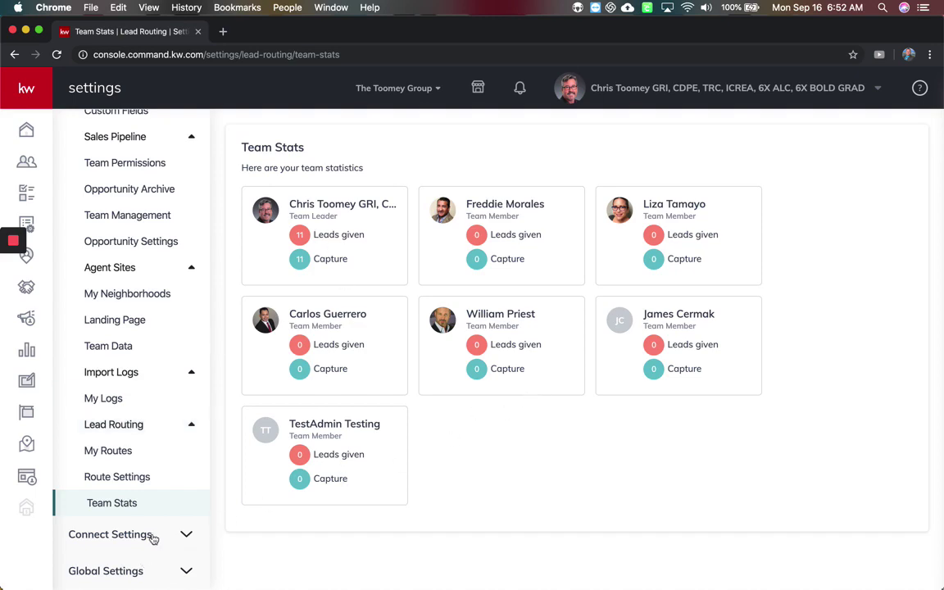
Step: Browse the Connect Settings Marketing Profile: bio, contact details, DBA logo, market center and social links
{"action": "left_click", "coordinate": [116, 534]}
{"action": "left_click", "coordinate": [129, 564]}
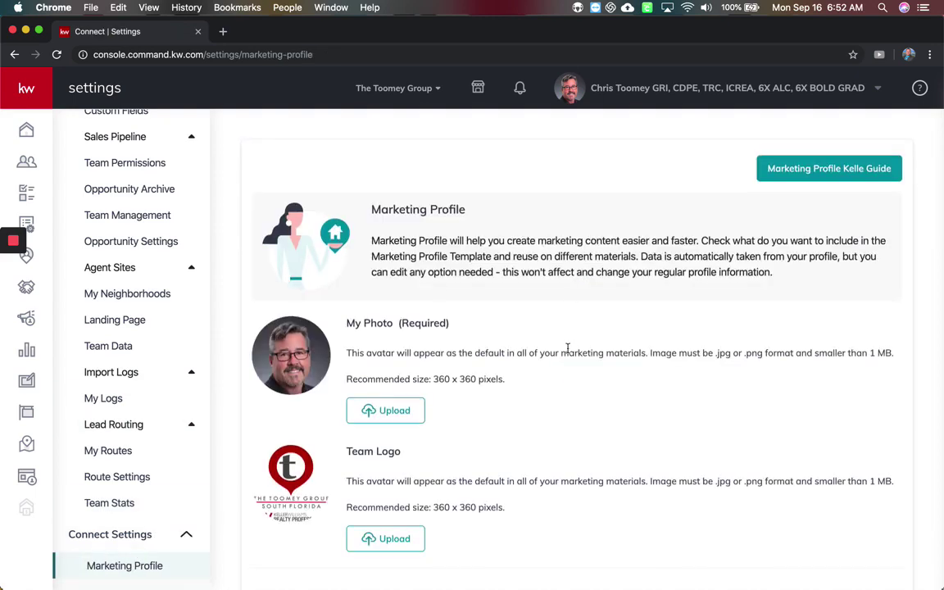
{"action": "scroll", "coordinate": [567, 349], "scroll_direction": "down", "scroll_amount": 10}
{"action": "scroll", "coordinate": [568, 352], "scroll_direction": "down", "scroll_amount": 5}
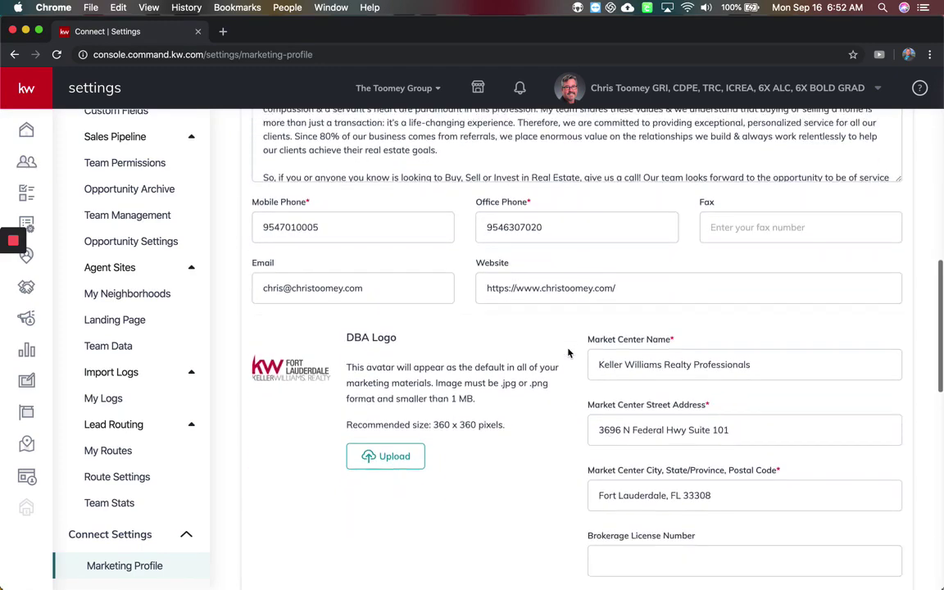
{"action": "scroll", "coordinate": [568, 353], "scroll_direction": "up", "scroll_amount": 14}
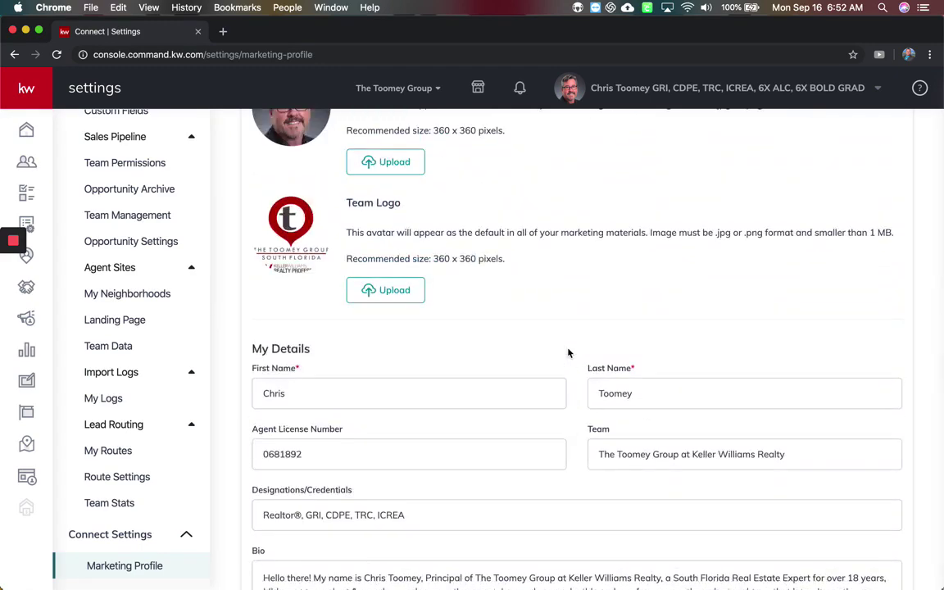
{"action": "scroll", "coordinate": [727, 451], "scroll_direction": "down", "scroll_amount": 2}
{"action": "scroll", "coordinate": [727, 451], "scroll_direction": "down", "scroll_amount": 3}
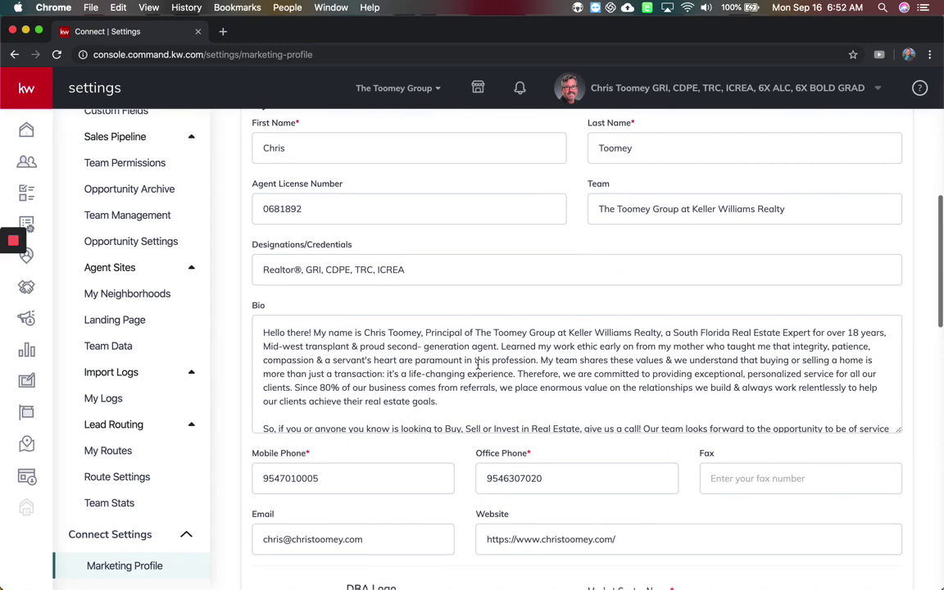
{"action": "scroll", "coordinate": [409, 364], "scroll_direction": "down", "scroll_amount": 2}
{"action": "scroll", "coordinate": [410, 365], "scroll_direction": "down", "scroll_amount": 7}
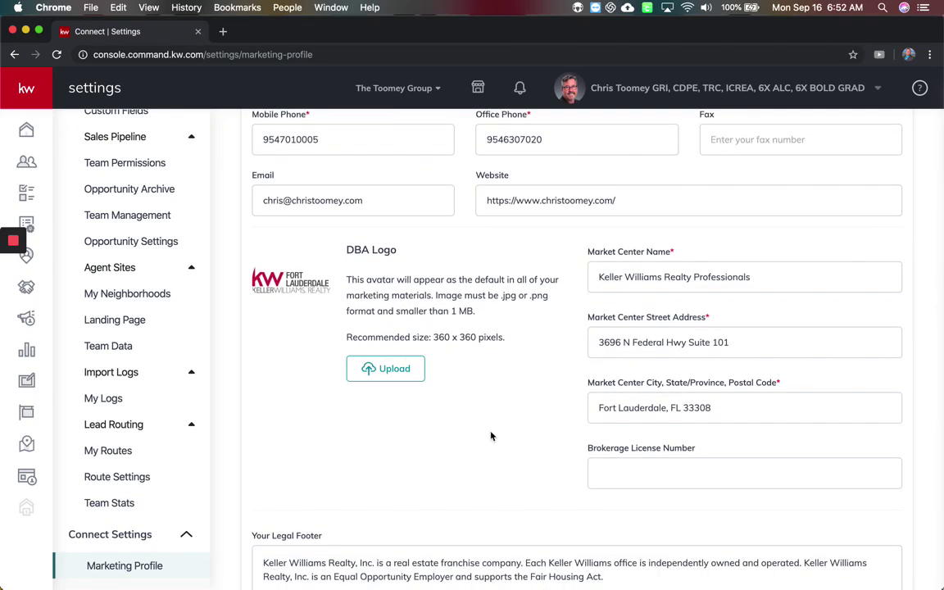
{"action": "scroll", "coordinate": [492, 436], "scroll_direction": "down", "scroll_amount": 7}
{"action": "scroll", "coordinate": [491, 436], "scroll_direction": "down", "scroll_amount": 7}
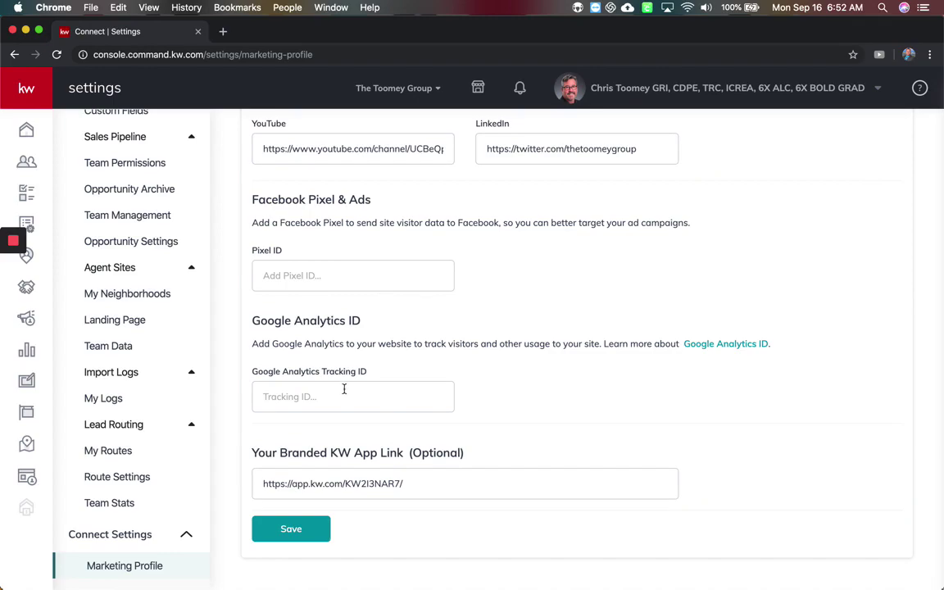
{"action": "scroll", "coordinate": [435, 423], "scroll_direction": "up", "scroll_amount": 20}
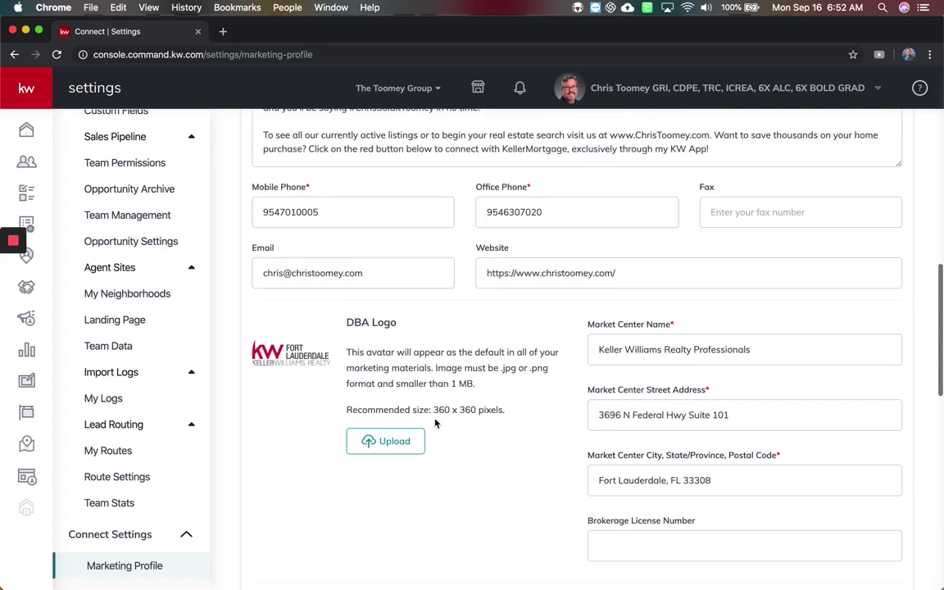